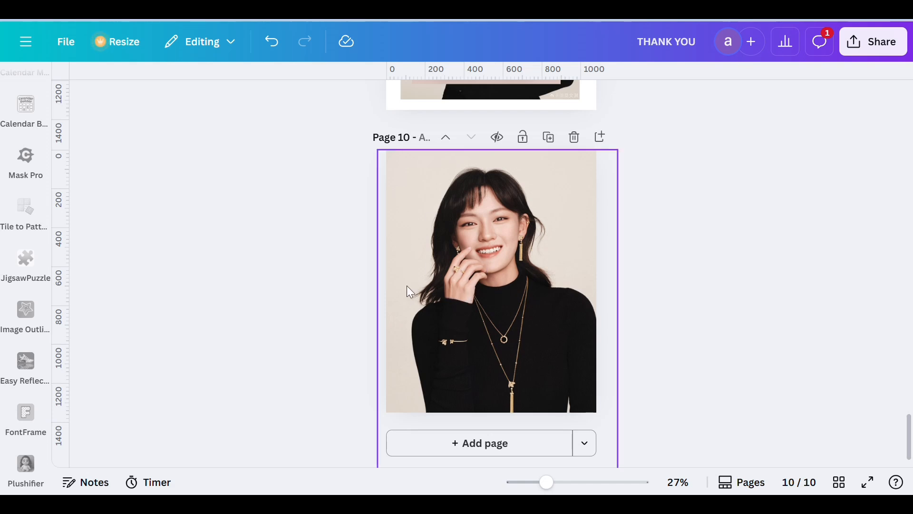
Step: Search the Canva apps for "glass" and open the Glass Maker app
{"action": "scroll", "coordinate": [35, 267], "scroll_direction": "up", "scroll_amount": 10}
{"action": "left_click", "coordinate": [25, 300]}
{"action": "left_click", "coordinate": [40, 462]}
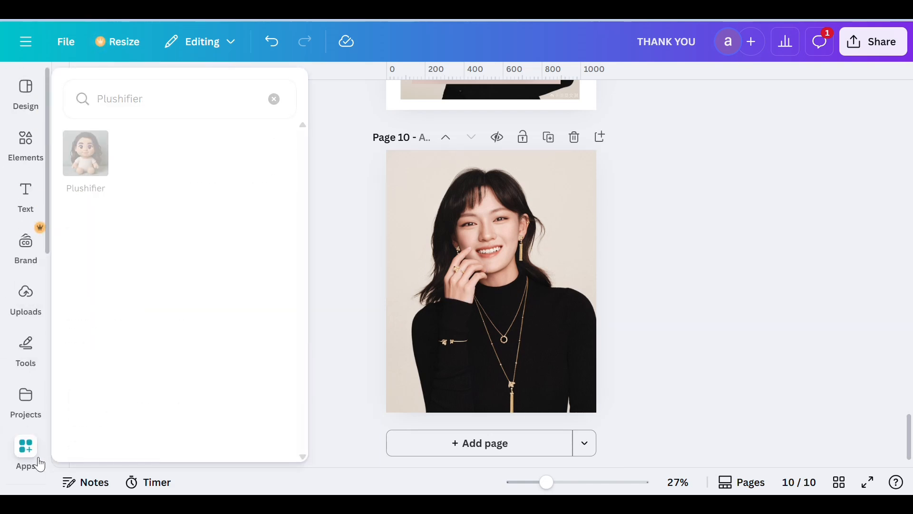
{"action": "left_click", "coordinate": [272, 93]}
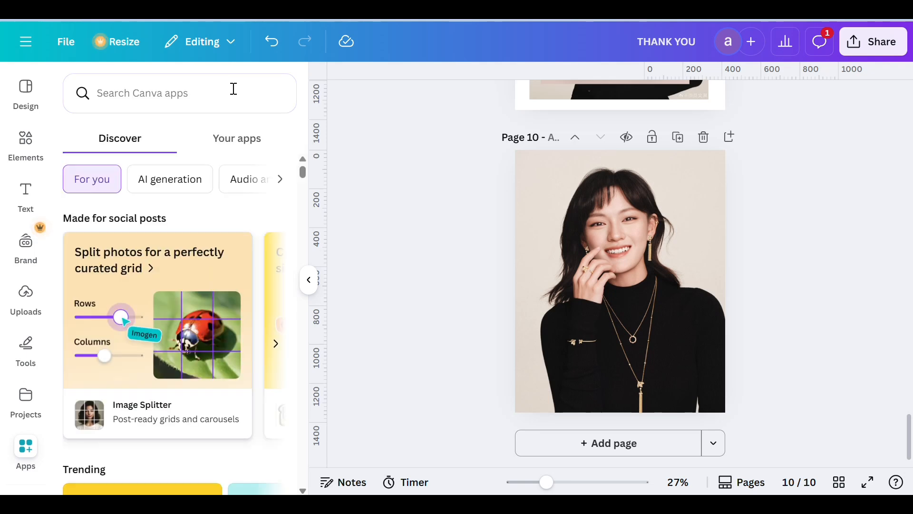
{"action": "left_click", "coordinate": [234, 89]}
{"action": "type", "text": "gla"}
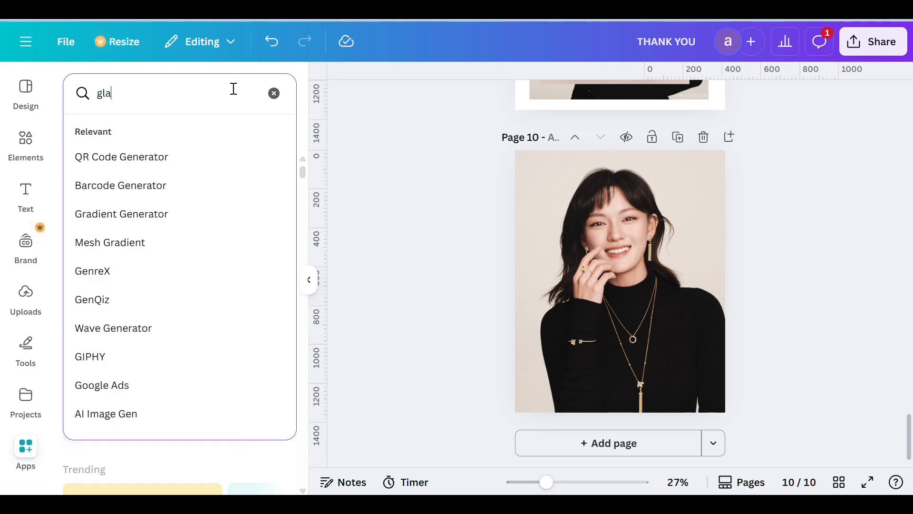
{"action": "type", "text": "ss"}
{"action": "left_click", "coordinate": [188, 157]}
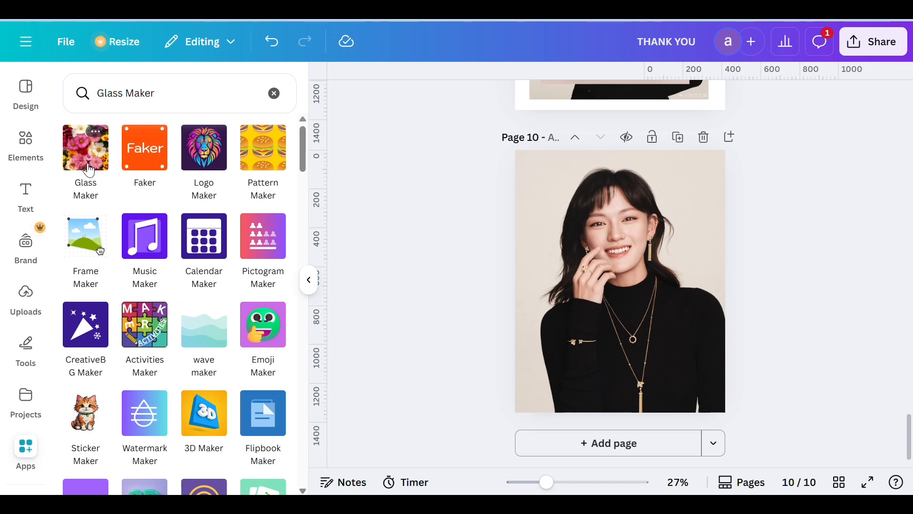
{"action": "left_click", "coordinate": [85, 163]}
{"action": "left_click", "coordinate": [127, 429]}
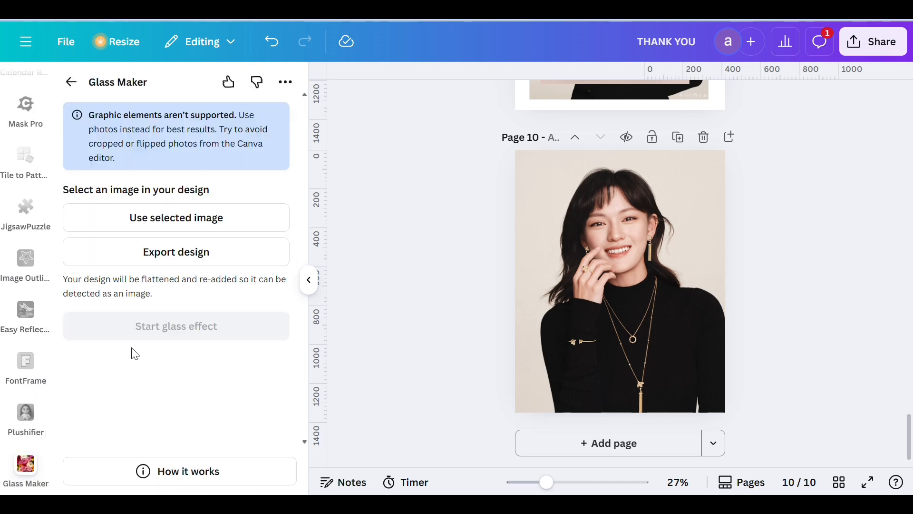
Step: Choose the portrait photo on page 10 as the source image and start the glass effect
{"action": "left_click", "coordinate": [584, 257]}
{"action": "scroll", "coordinate": [215, 294], "scroll_direction": "down", "scroll_amount": 2}
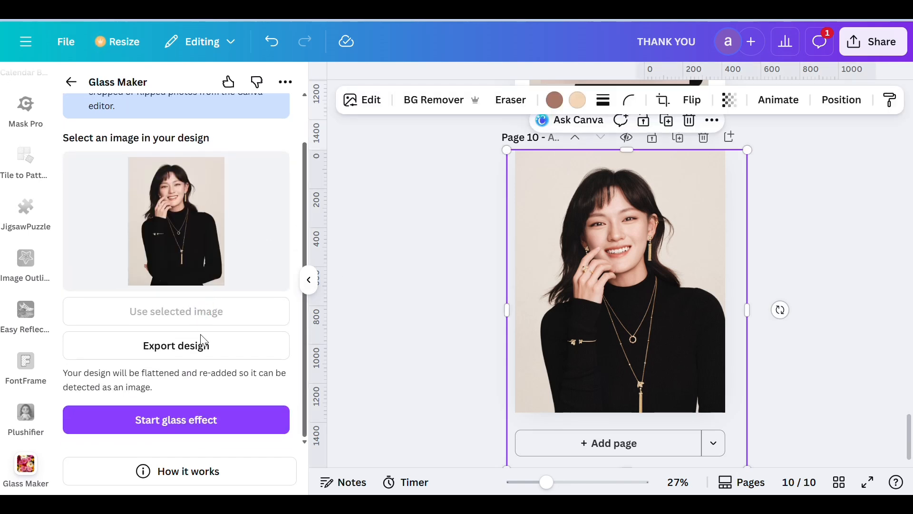
{"action": "left_click", "coordinate": [170, 430]}
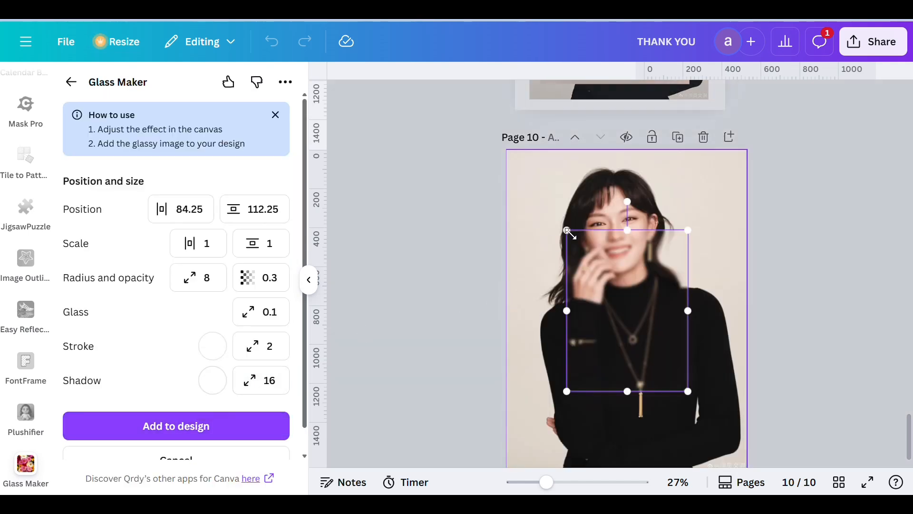
Step: Stretch the glass area to cover the whole portrait, at position -0.5, -0.5 and scale 2 in both directions
{"action": "left_click_drag", "start_coordinate": [567, 230], "coordinate": [506, 158]}
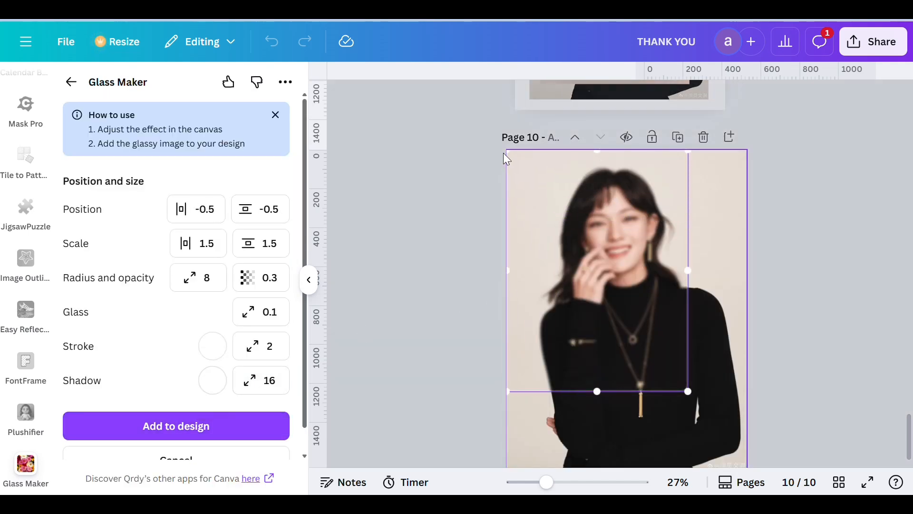
{"action": "scroll", "coordinate": [732, 303], "scroll_direction": "down", "scroll_amount": 1}
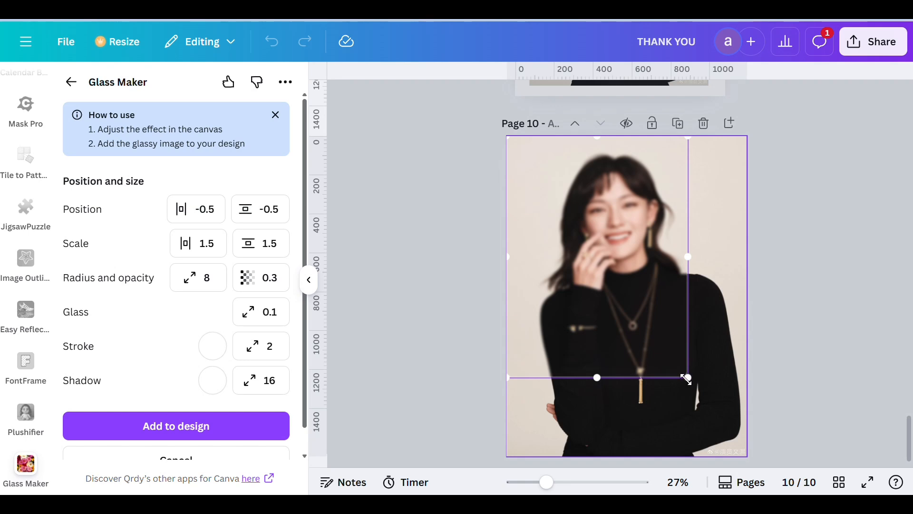
{"action": "left_click_drag", "start_coordinate": [687, 378], "coordinate": [746, 468]}
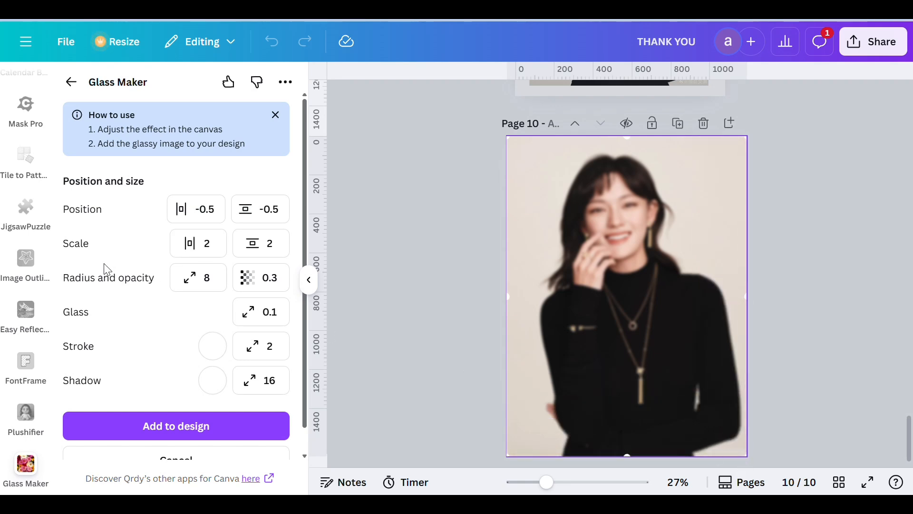
Step: Set the Glass strength to 0.3
{"action": "left_click", "coordinate": [250, 318]}
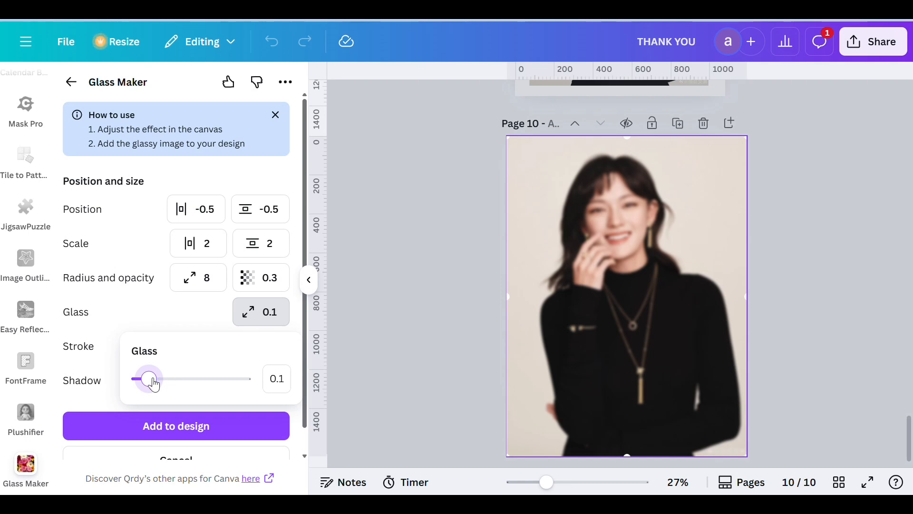
{"action": "mouse_move", "coordinate": [154, 384]}
{"action": "left_mouse_down"}
{"action": "mouse_move", "coordinate": [183, 387]}
{"action": "mouse_move", "coordinate": [171, 388]}
{"action": "left_mouse_up"}
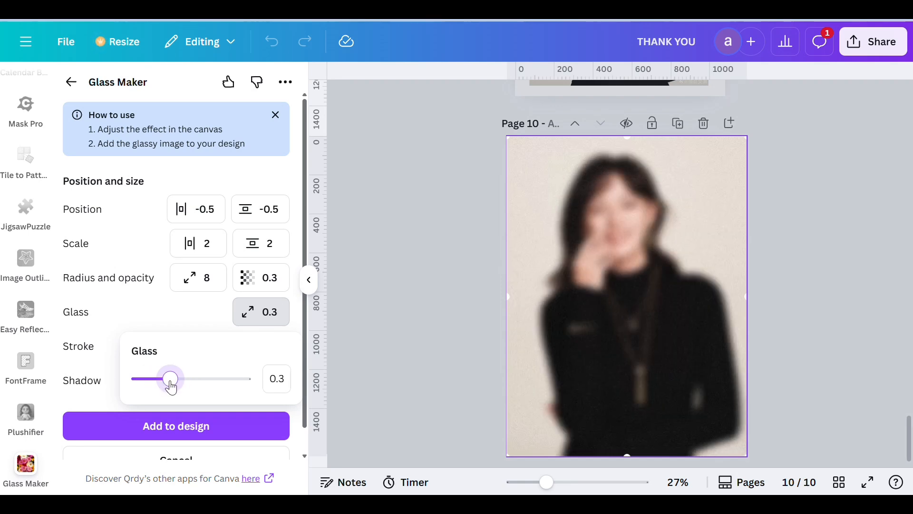
{"action": "left_click", "coordinate": [149, 317]}
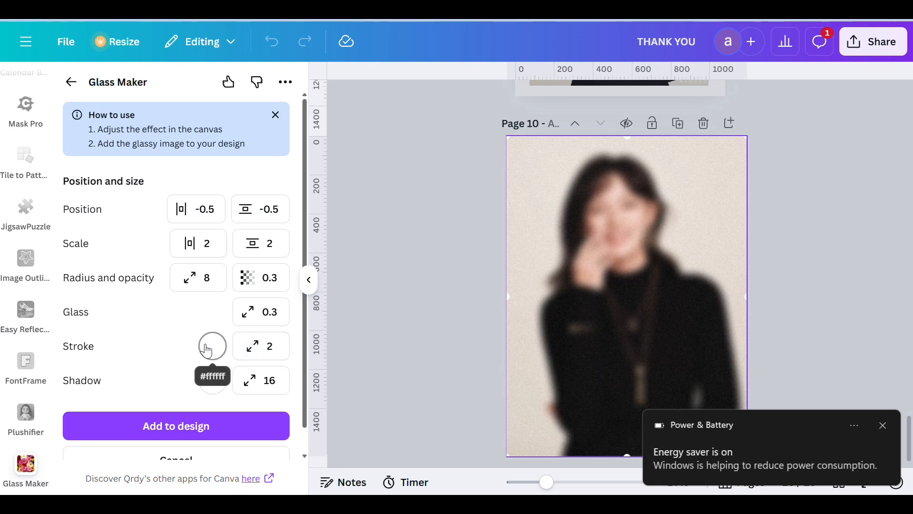
Step: Set the shadow blur to 34 and add the glass-effect image to the design
{"action": "left_click", "coordinate": [250, 381]}
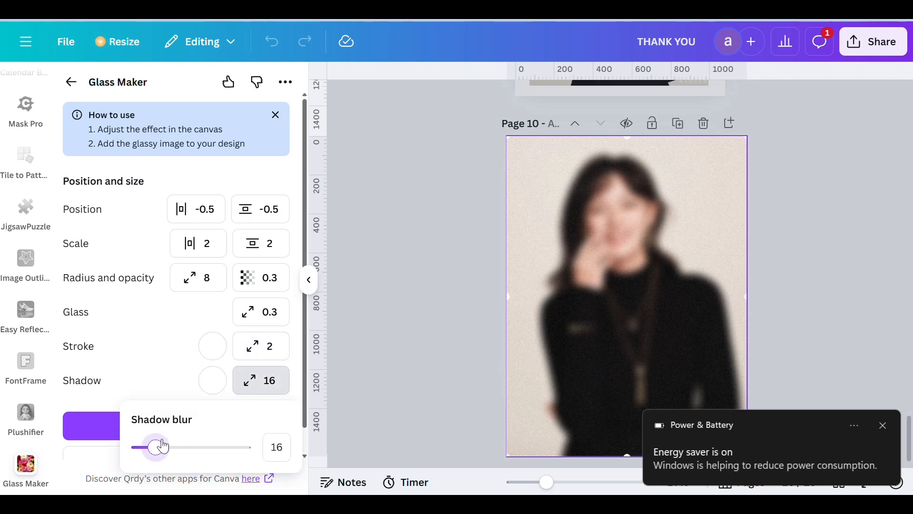
{"action": "left_click_drag", "start_coordinate": [156, 447], "coordinate": [175, 451]}
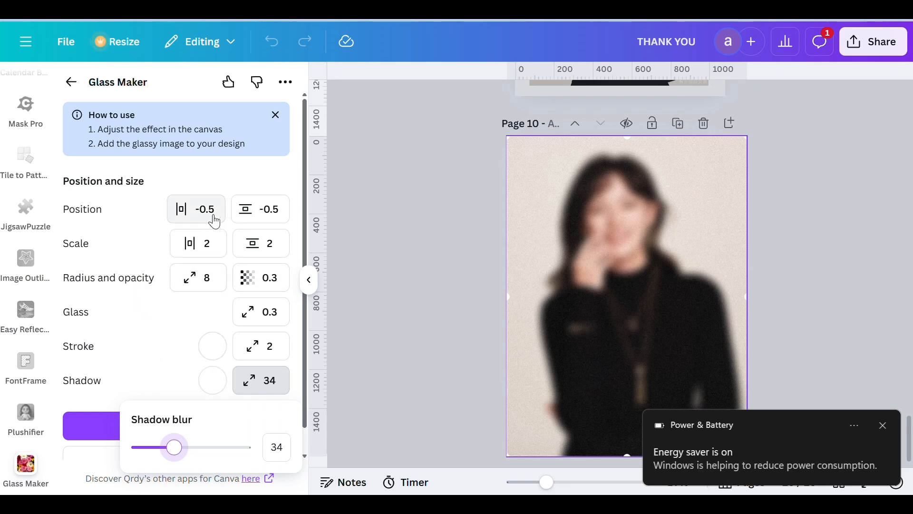
{"action": "left_click", "coordinate": [144, 315]}
{"action": "scroll", "coordinate": [158, 312], "scroll_direction": "down", "scroll_amount": 1}
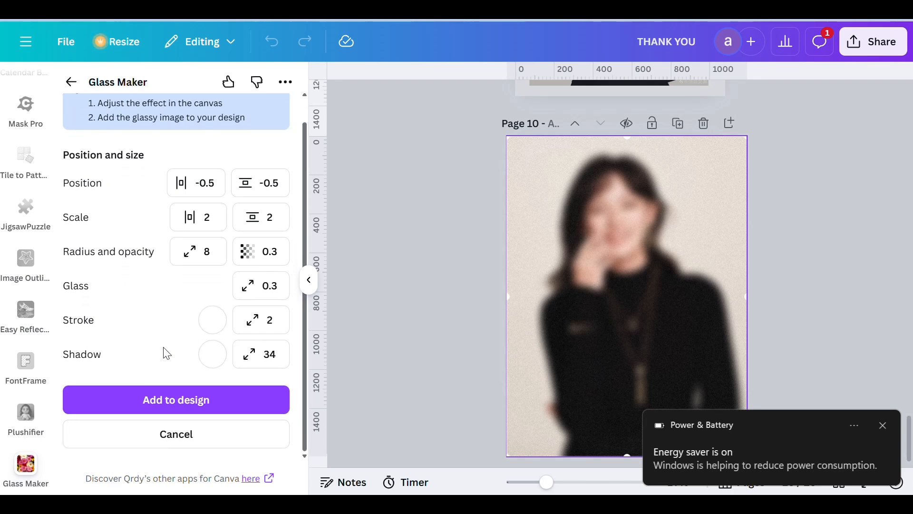
{"action": "left_click", "coordinate": [173, 401]}
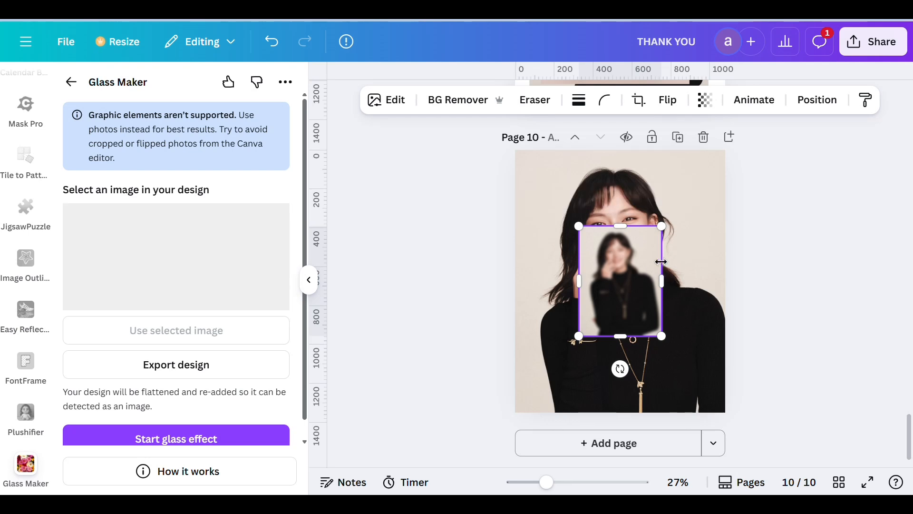
Step: Enlarge the blurred image to about 1298 by 1731 px and position it so it covers all of page 10
{"action": "left_click_drag", "start_coordinate": [584, 231], "coordinate": [520, 156]}
{"action": "left_click_drag", "start_coordinate": [662, 336], "coordinate": [738, 416]}
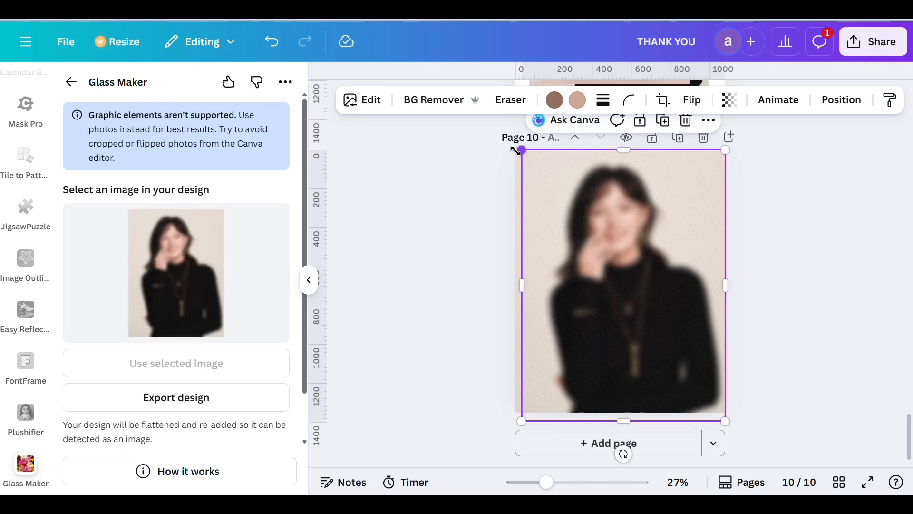
{"action": "left_click_drag", "start_coordinate": [520, 147], "coordinate": [515, 141]}
{"action": "mouse_move", "coordinate": [608, 278]}
{"action": "left_mouse_down"}
{"action": "mouse_move", "coordinate": [611, 302]}
{"action": "mouse_move", "coordinate": [597, 262]}
{"action": "mouse_move", "coordinate": [606, 277]}
{"action": "left_mouse_up"}
{"action": "left_click_drag", "start_coordinate": [727, 425], "coordinate": [758, 464]}
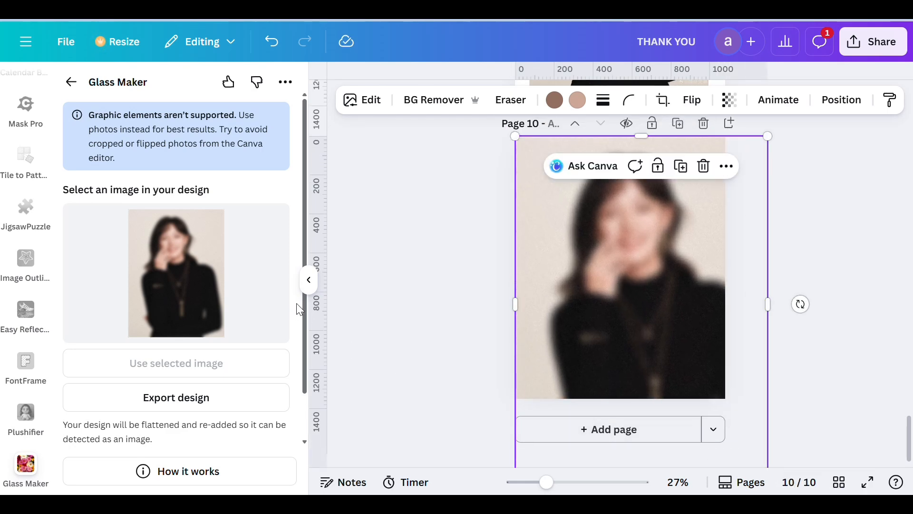
{"action": "left_click", "coordinate": [308, 280]}
{"action": "left_click_drag", "start_coordinate": [458, 310], "coordinate": [436, 305]}
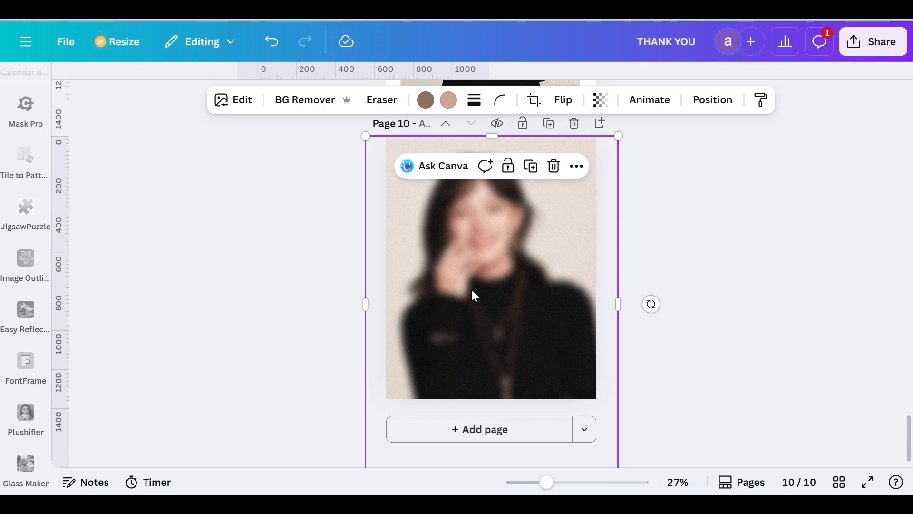
Step: Browse the frames among the design elements and search them for "half circle"
{"action": "left_click", "coordinate": [266, 291]}
{"action": "scroll", "coordinate": [25, 287], "scroll_direction": "up", "scroll_amount": 5}
{"action": "left_click", "coordinate": [27, 209]}
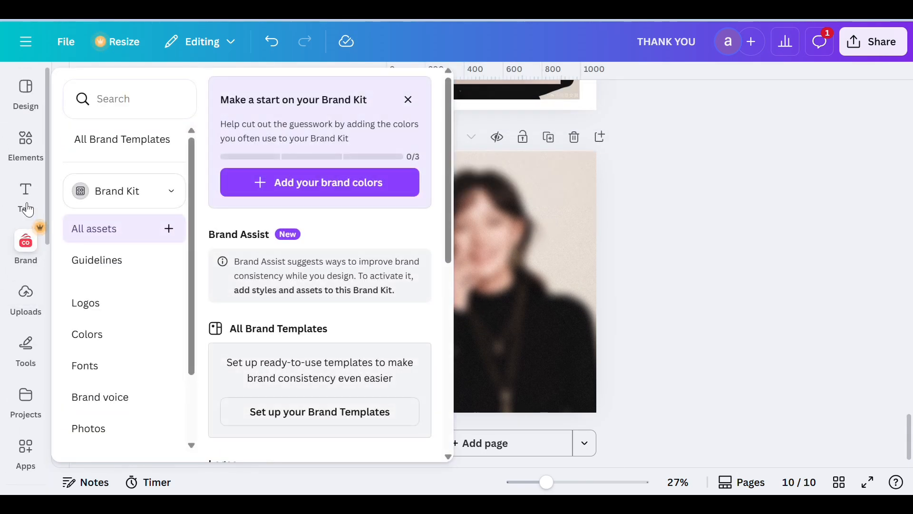
{"action": "left_click", "coordinate": [28, 209]}
{"action": "left_click", "coordinate": [23, 156]}
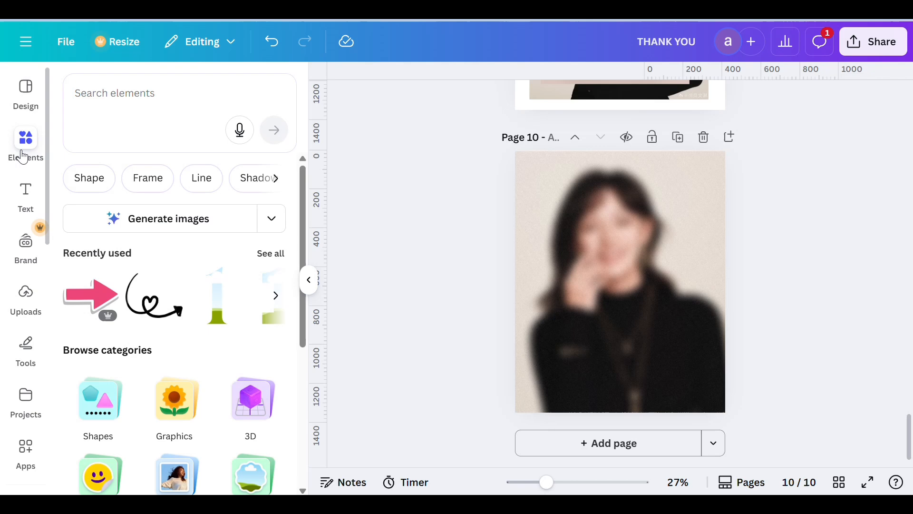
{"action": "left_click", "coordinate": [131, 97]}
{"action": "scroll", "coordinate": [218, 417], "scroll_direction": "down", "scroll_amount": 3}
{"action": "left_click", "coordinate": [261, 333]}
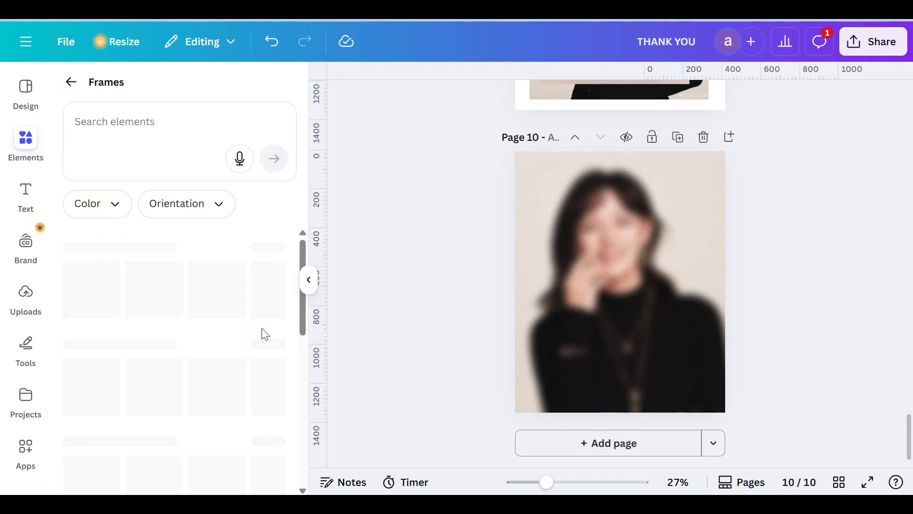
{"action": "left_click", "coordinate": [138, 127]}
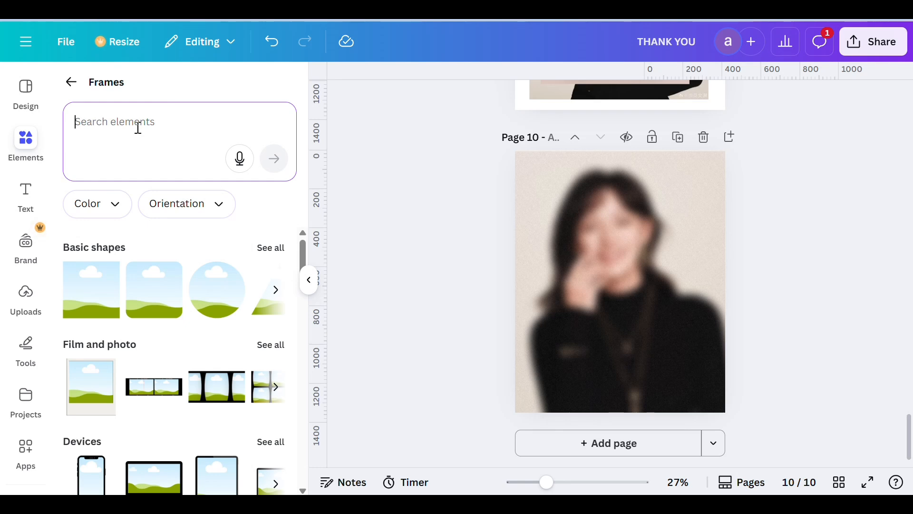
{"action": "type", "text": "half"}
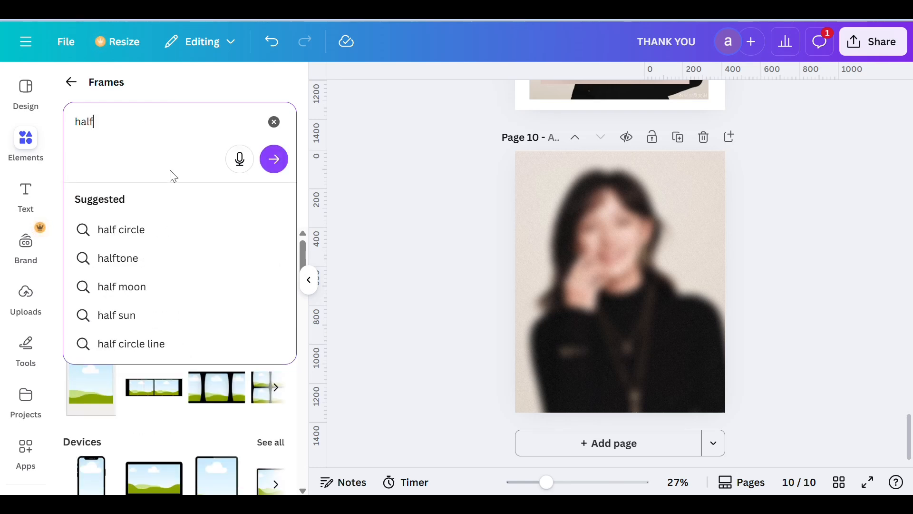
{"action": "left_click", "coordinate": [142, 232]}
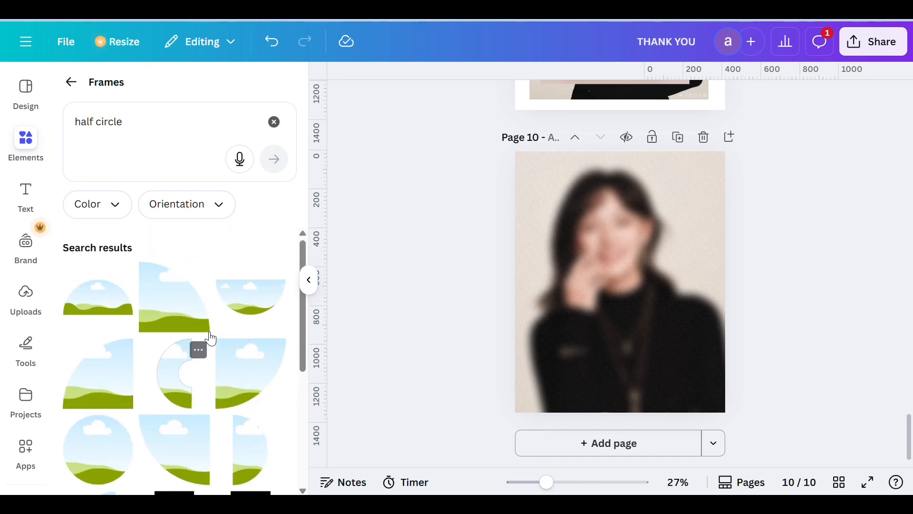
Step: Add the half-circle frame that curves to the left, enlarge it and place it over the left half of the portrait
{"action": "scroll", "coordinate": [210, 339], "scroll_direction": "down", "scroll_amount": 3}
{"action": "left_click", "coordinate": [98, 312]}
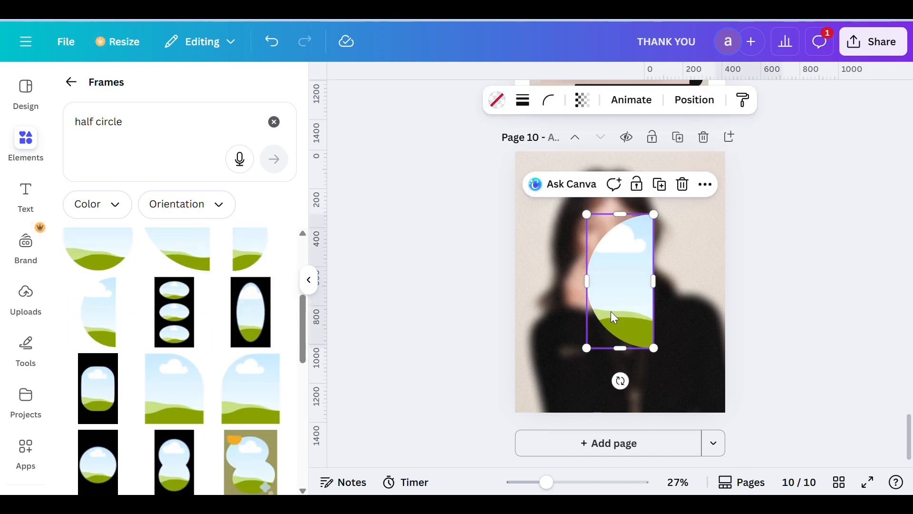
{"action": "left_click_drag", "start_coordinate": [654, 348], "coordinate": [593, 299]}
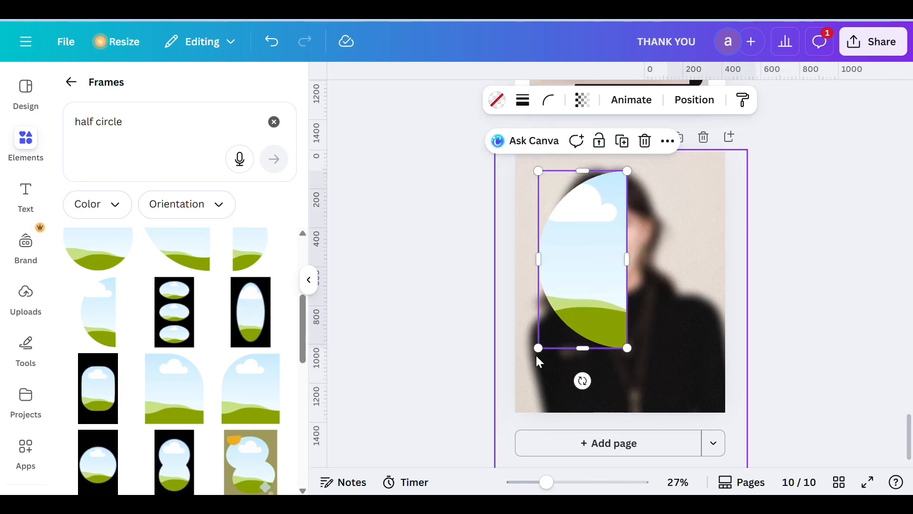
{"action": "left_click_drag", "start_coordinate": [538, 348], "coordinate": [528, 369]}
{"action": "left_click_drag", "start_coordinate": [571, 328], "coordinate": [570, 313]}
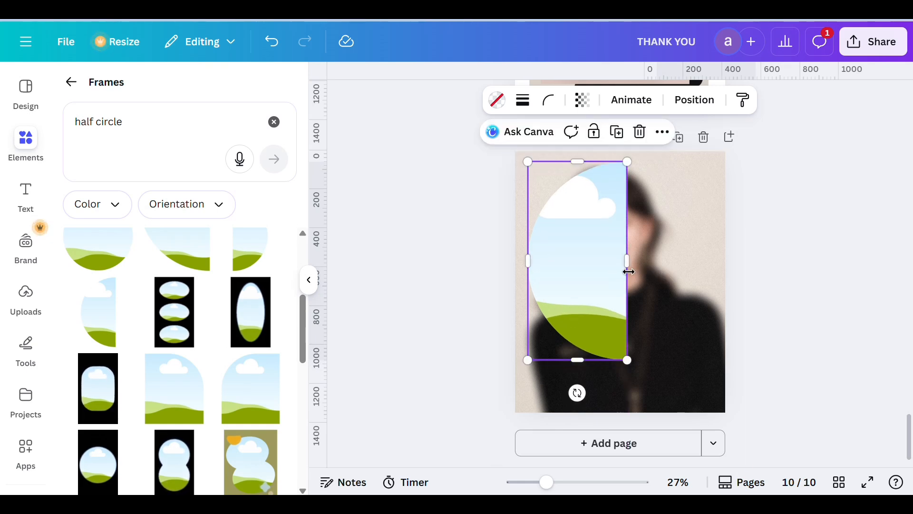
Step: Move the sharp portrait's layer above the blurred image and below the half-circle frame
{"action": "left_click", "coordinate": [522, 213]}
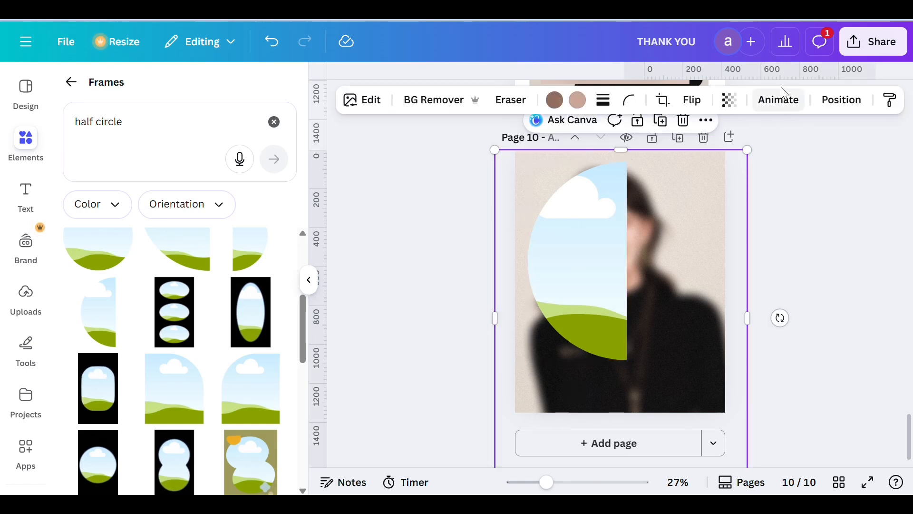
{"action": "left_click", "coordinate": [839, 103]}
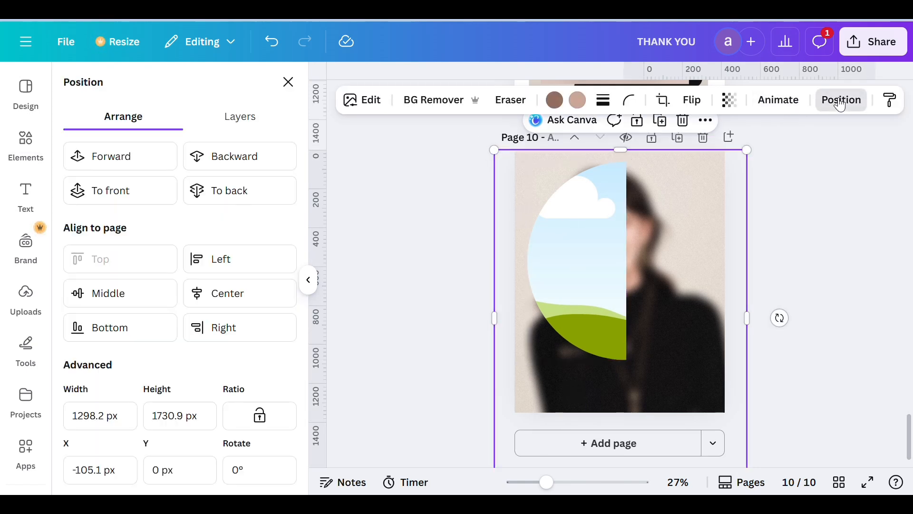
{"action": "left_click", "coordinate": [252, 124]}
{"action": "left_click_drag", "start_coordinate": [194, 300], "coordinate": [200, 250]}
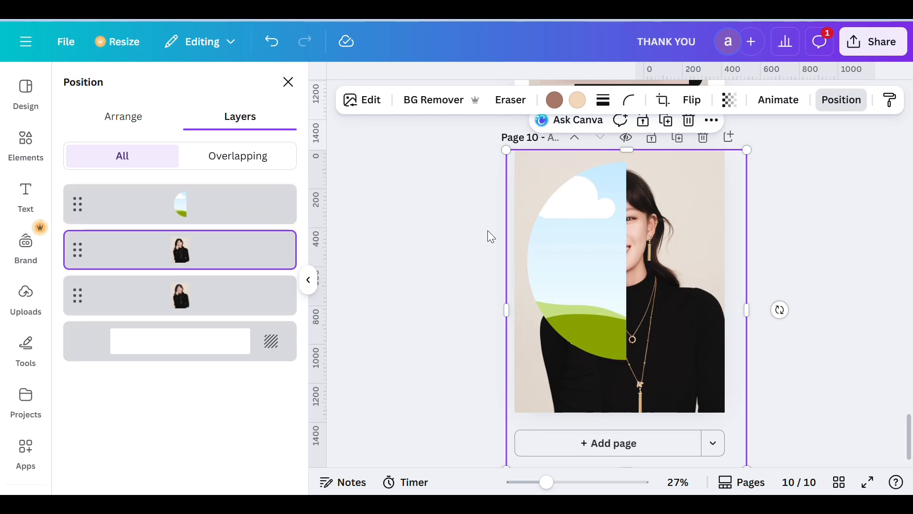
Step: Place the sharp portrait inside the half-circle frame
{"action": "left_click_drag", "start_coordinate": [675, 275], "coordinate": [599, 280]}
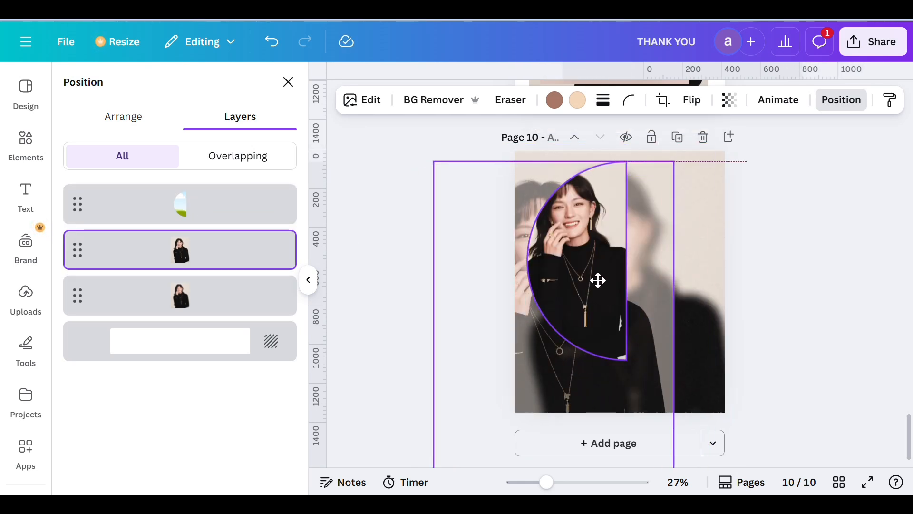
{"action": "left_click_drag", "start_coordinate": [598, 280], "coordinate": [598, 270]}
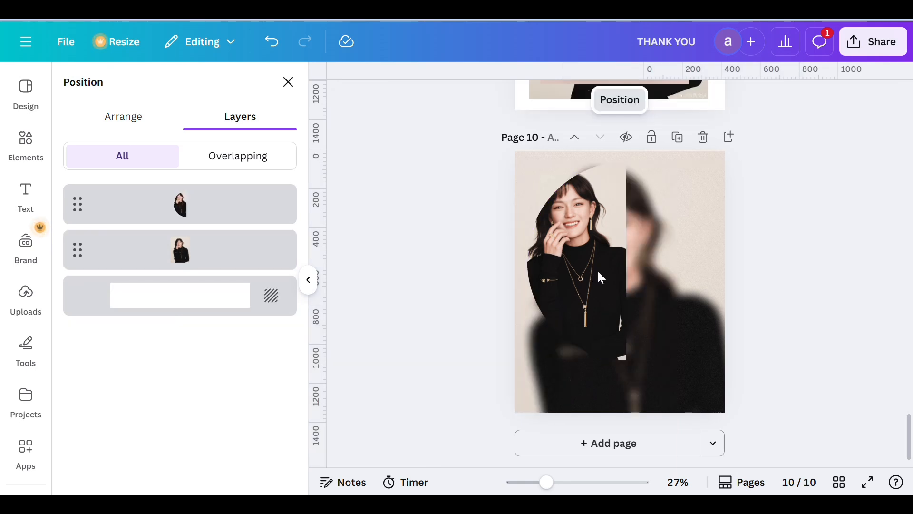
Step: Enlarge and reposition the sharp photo inside the half-circle frame so the face and body line up with the blurred portrait
{"action": "double_click", "coordinate": [568, 241]}
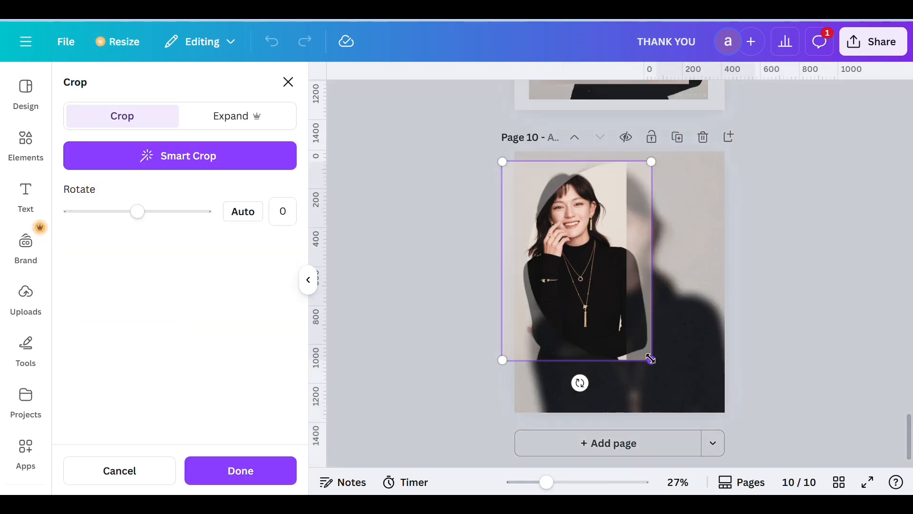
{"action": "left_click_drag", "start_coordinate": [651, 360], "coordinate": [764, 470]}
{"action": "left_click_drag", "start_coordinate": [691, 417], "coordinate": [683, 404]}
{"action": "left_click_drag", "start_coordinate": [742, 152], "coordinate": [745, 147]}
{"action": "left_click_drag", "start_coordinate": [679, 323], "coordinate": [670, 333]}
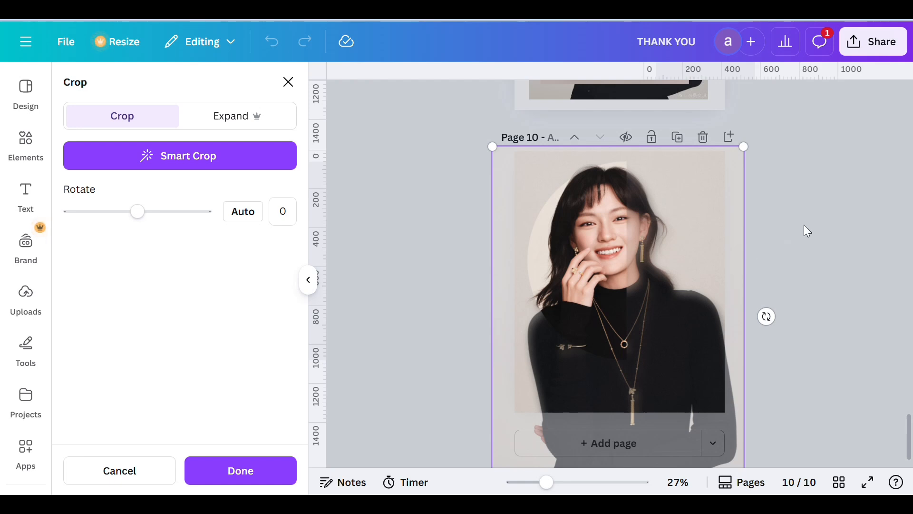
{"action": "left_click", "coordinate": [788, 245]}
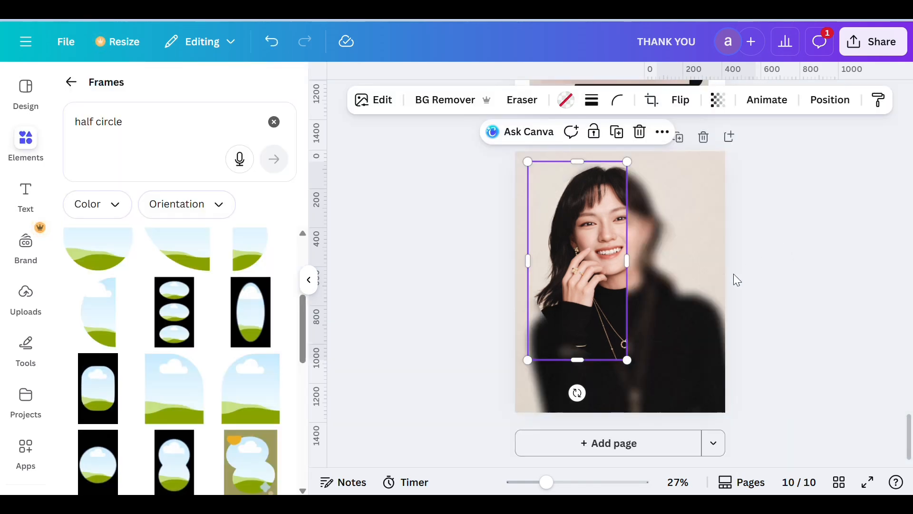
{"action": "left_click", "coordinate": [769, 253]}
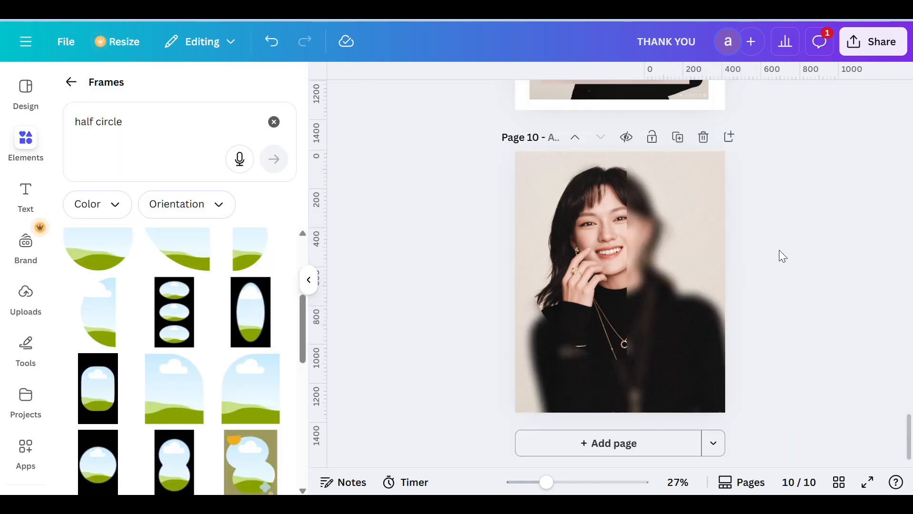
Step: Give the half-circle frame a solid white outline with a stroke weight of 2
{"action": "left_click", "coordinate": [587, 268]}
{"action": "key", "text": "Escape"}
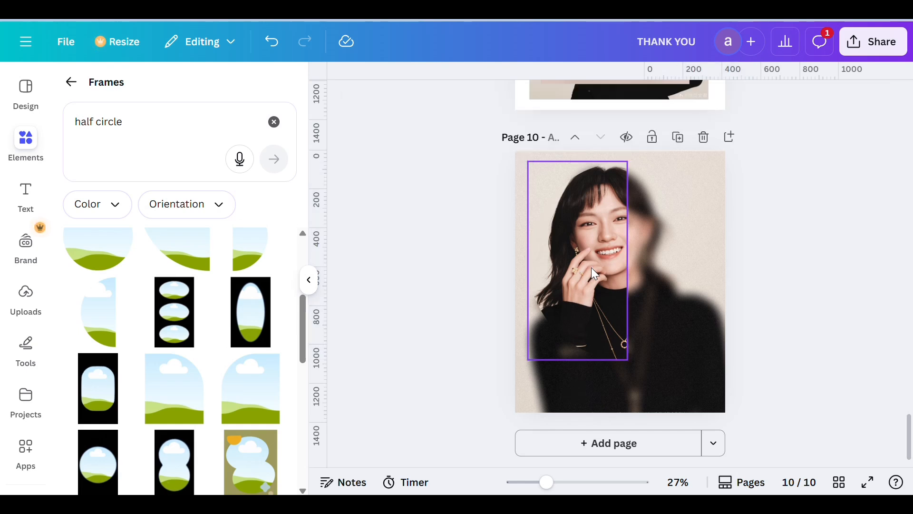
{"action": "left_click", "coordinate": [592, 269]}
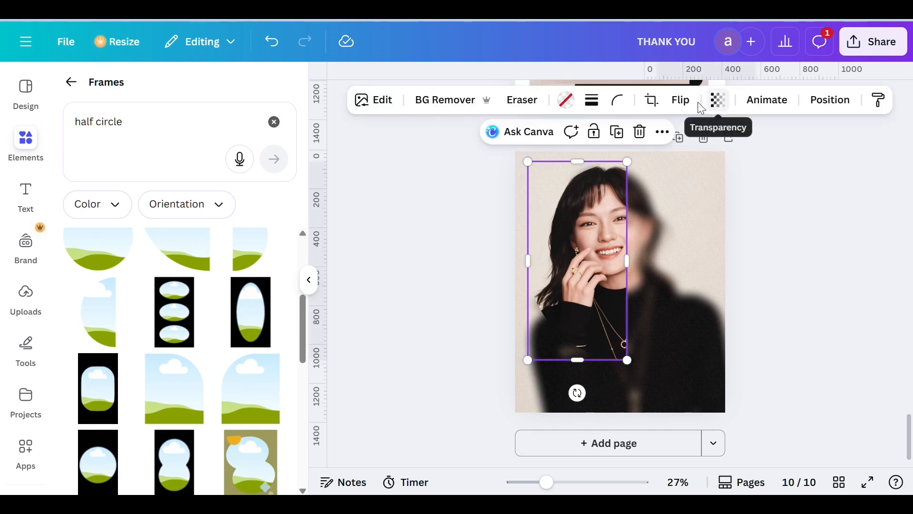
{"action": "left_click", "coordinate": [592, 100]}
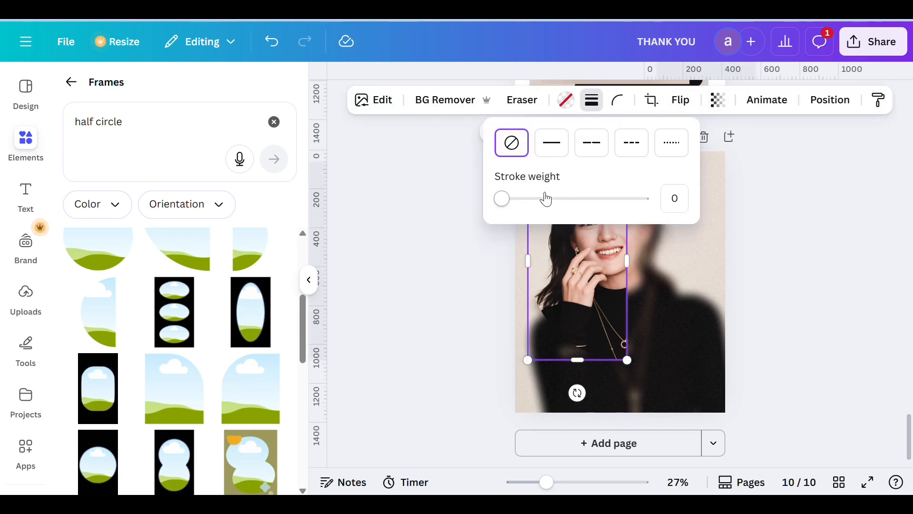
{"action": "mouse_move", "coordinate": [502, 199]}
{"action": "left_mouse_down"}
{"action": "mouse_move", "coordinate": [513, 200]}
{"action": "mouse_move", "coordinate": [502, 216]}
{"action": "mouse_move", "coordinate": [504, 205]}
{"action": "left_mouse_up"}
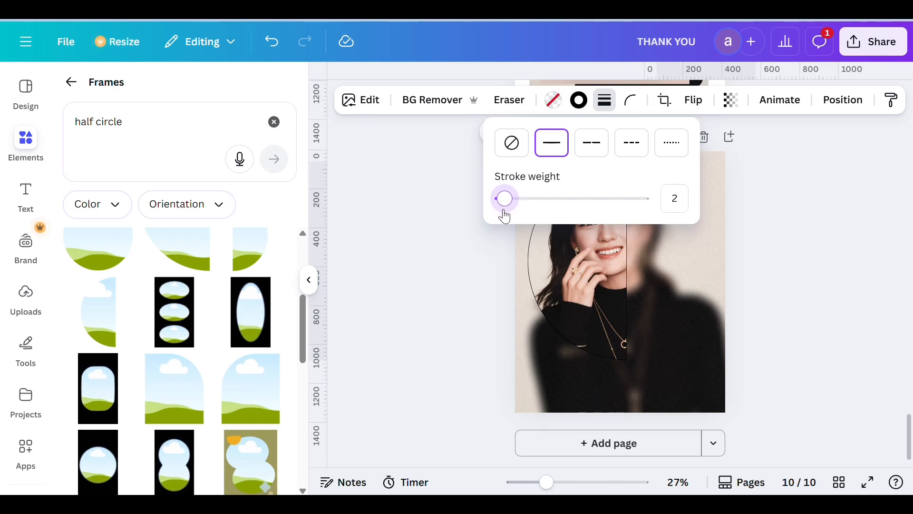
{"action": "left_click", "coordinate": [578, 101]}
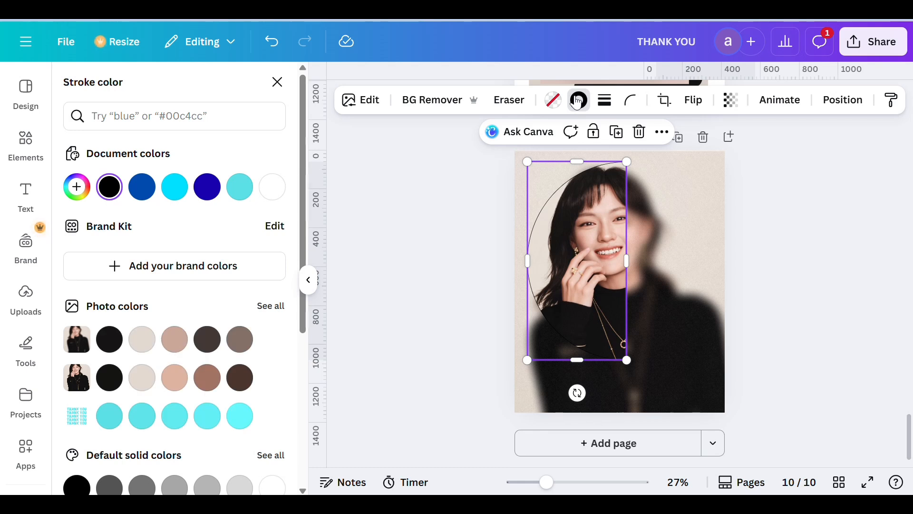
{"action": "left_click", "coordinate": [273, 189]}
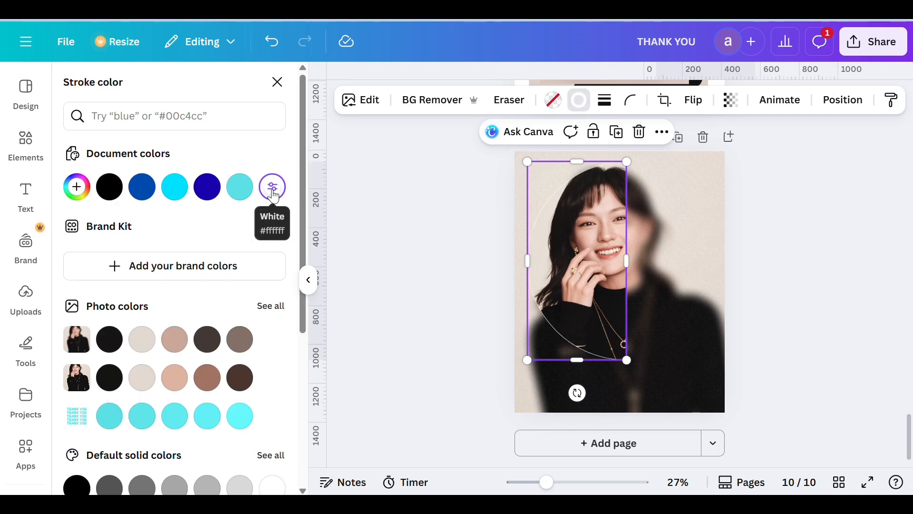
{"action": "key", "text": "Escape"}
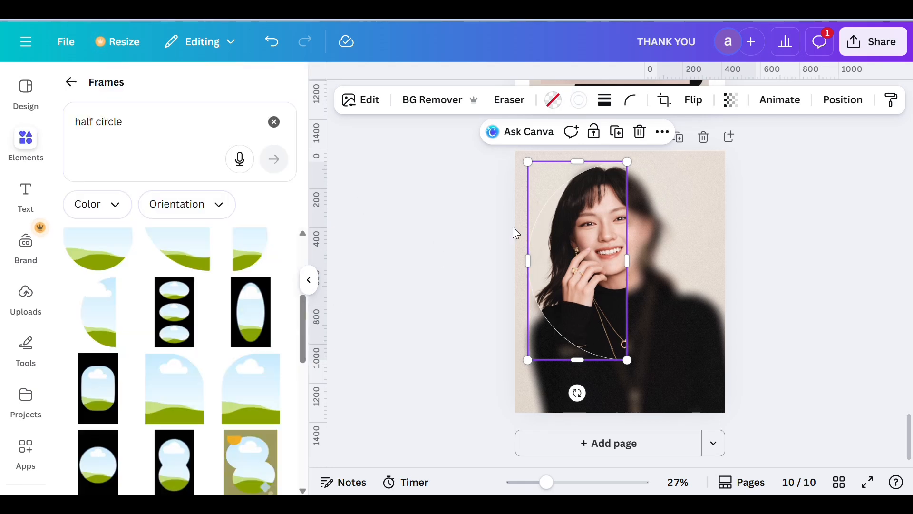
{"action": "left_click", "coordinate": [794, 219]}
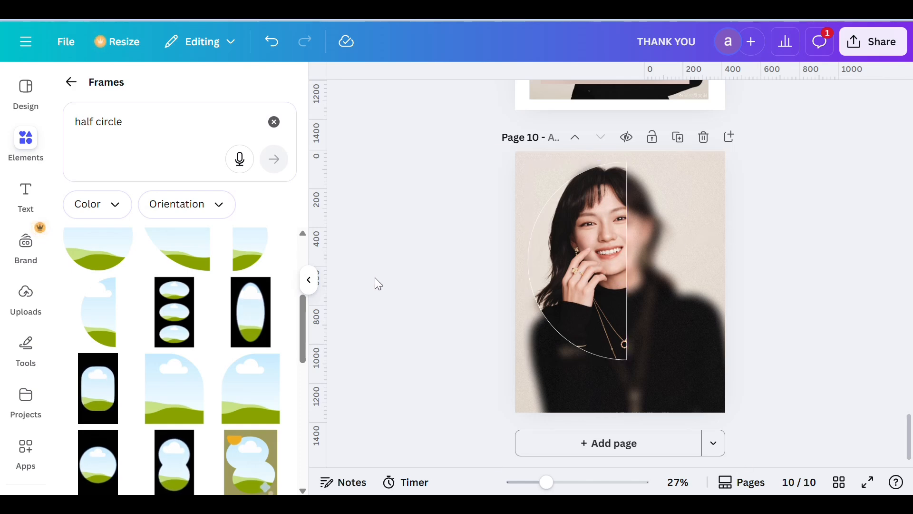
Step: Add another copy of the uploaded sharp portrait to the page and remove its background
{"action": "left_click", "coordinate": [19, 309]}
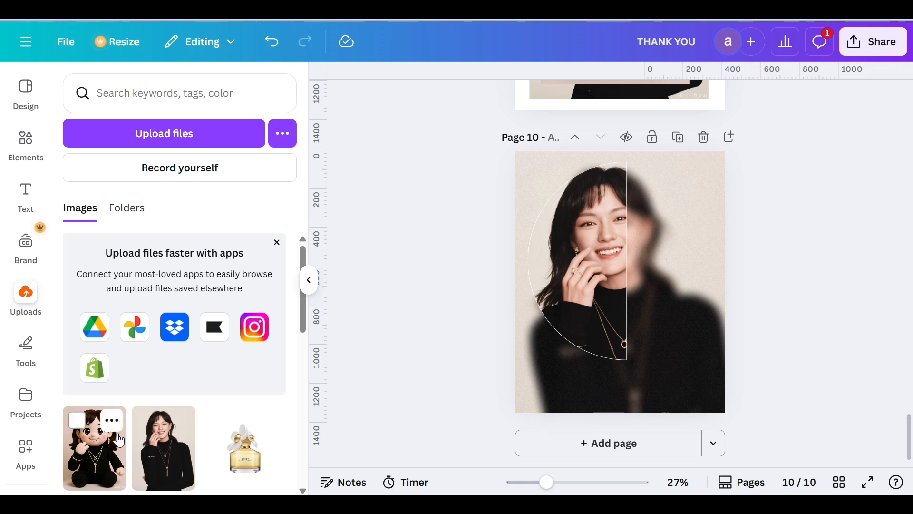
{"action": "left_click", "coordinate": [163, 445]}
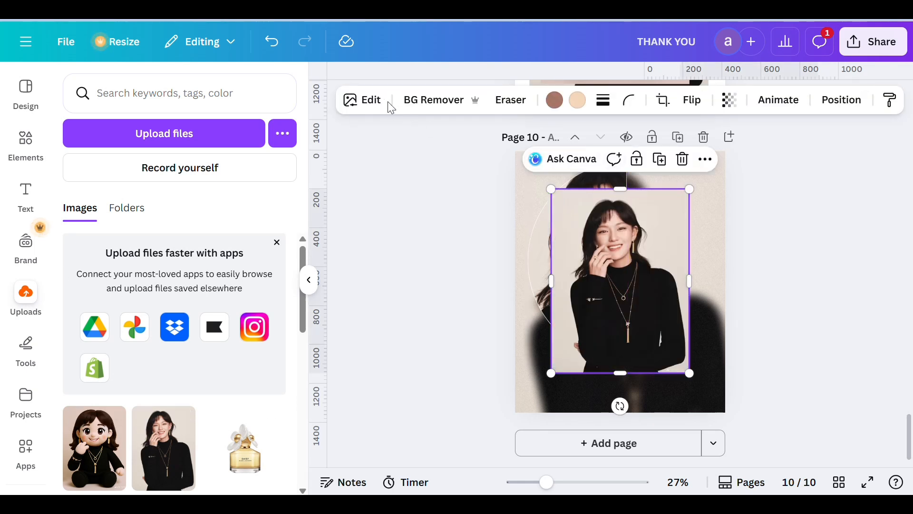
{"action": "left_click", "coordinate": [418, 100]}
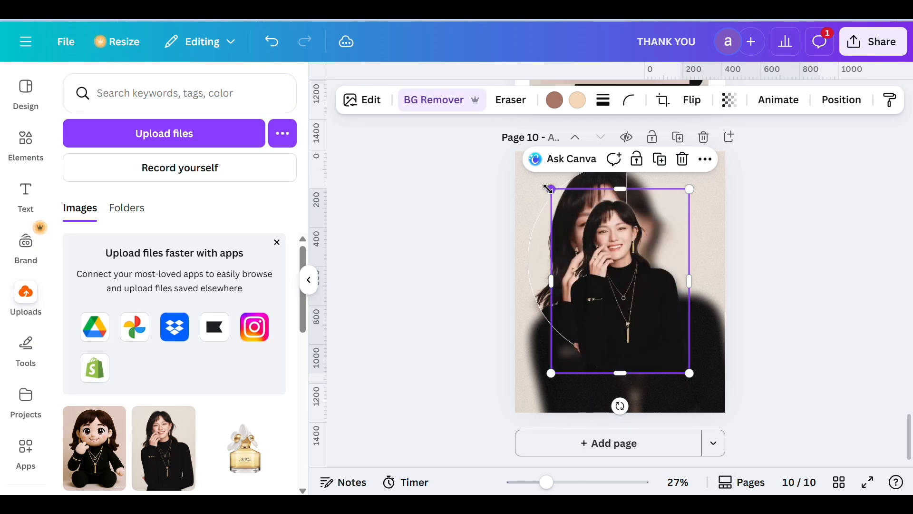
Step: Enlarge the portrait cutout and align it with the photo in the half-circle frame
{"action": "left_click_drag", "start_coordinate": [547, 189], "coordinate": [394, 116]}
{"action": "left_click_drag", "start_coordinate": [613, 275], "coordinate": [658, 372]}
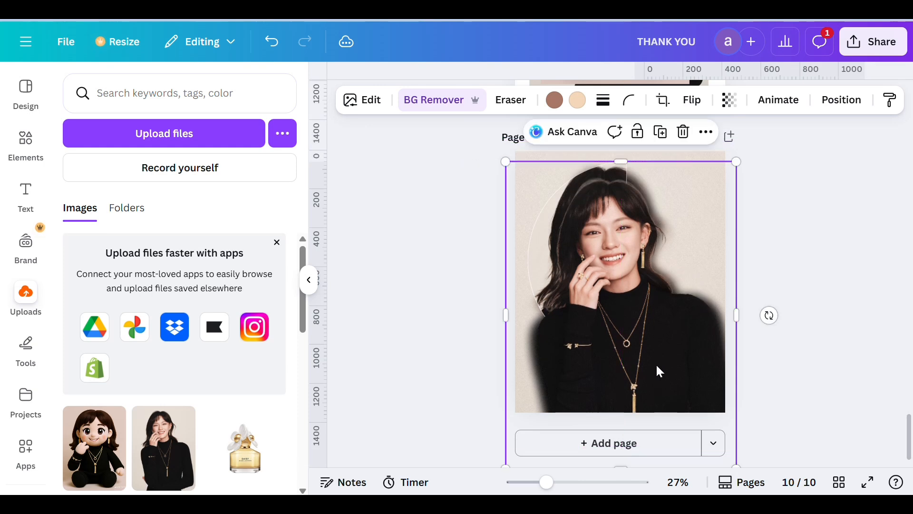
{"action": "left_click_drag", "start_coordinate": [506, 160], "coordinate": [481, 142]}
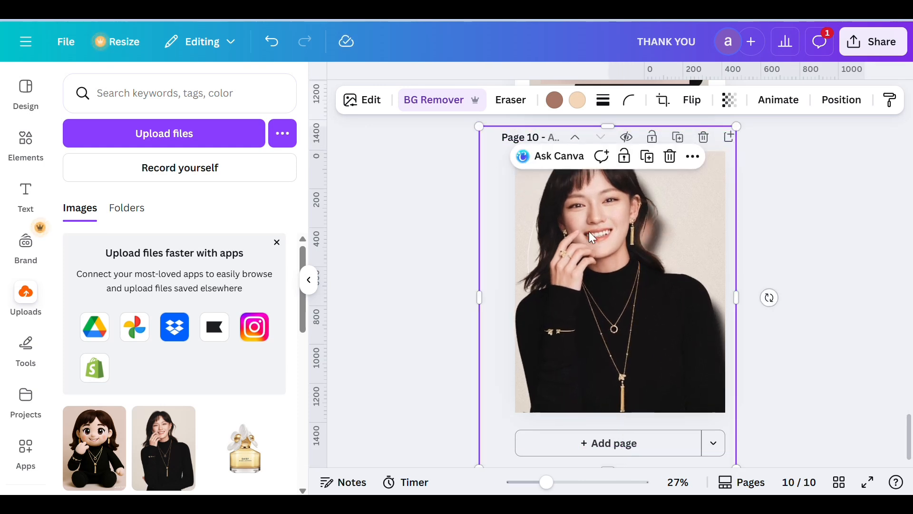
{"action": "left_click_drag", "start_coordinate": [589, 232], "coordinate": [601, 250]}
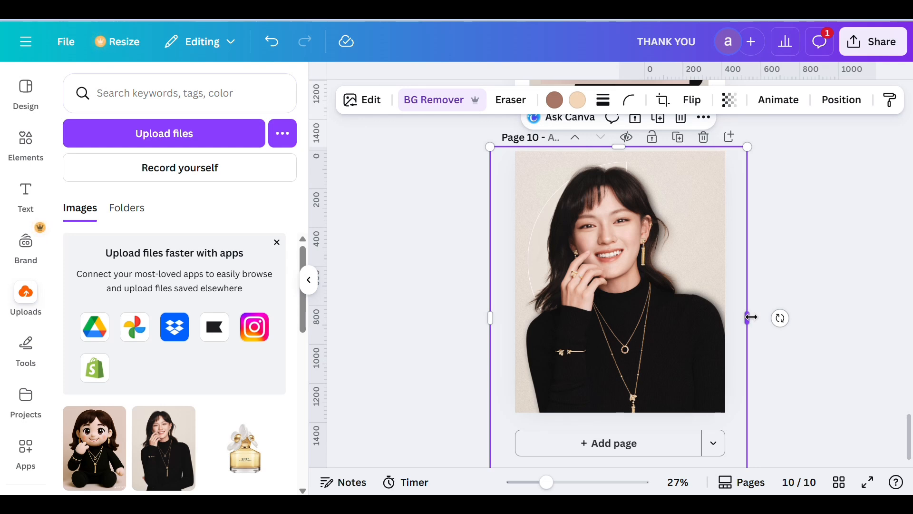
Step: Crop the portrait cutout at the half circle's straight edge and above the lower sleeve, keeping the head and hair overlapping the outline
{"action": "left_click_drag", "start_coordinate": [751, 317], "coordinate": [626, 318]}
{"action": "scroll", "coordinate": [590, 428], "scroll_direction": "down", "scroll_amount": 2}
{"action": "left_click_drag", "start_coordinate": [563, 452], "coordinate": [573, 359]}
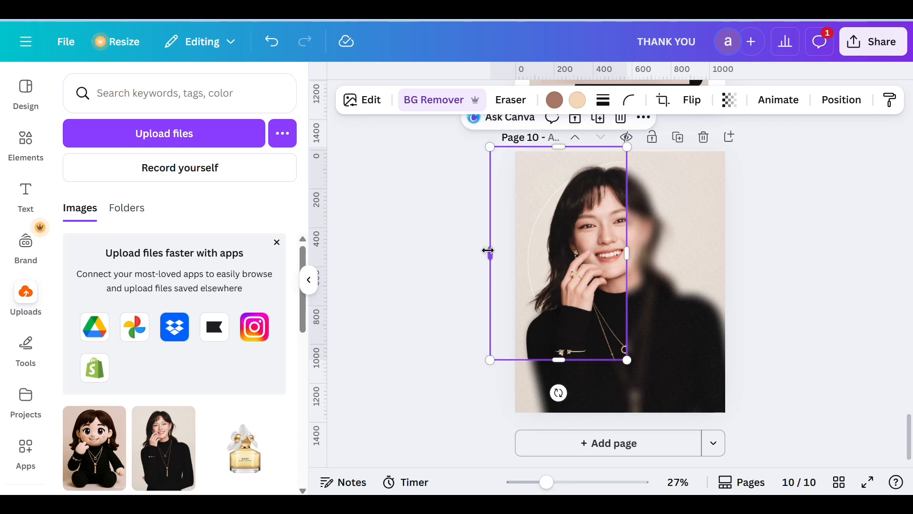
{"action": "left_click_drag", "start_coordinate": [489, 252], "coordinate": [589, 259]}
{"action": "left_click_drag", "start_coordinate": [609, 363], "coordinate": [607, 321]}
{"action": "left_click_drag", "start_coordinate": [586, 233], "coordinate": [518, 244]}
{"action": "left_click_drag", "start_coordinate": [574, 317], "coordinate": [576, 326]}
{"action": "left_click", "coordinate": [815, 255]}
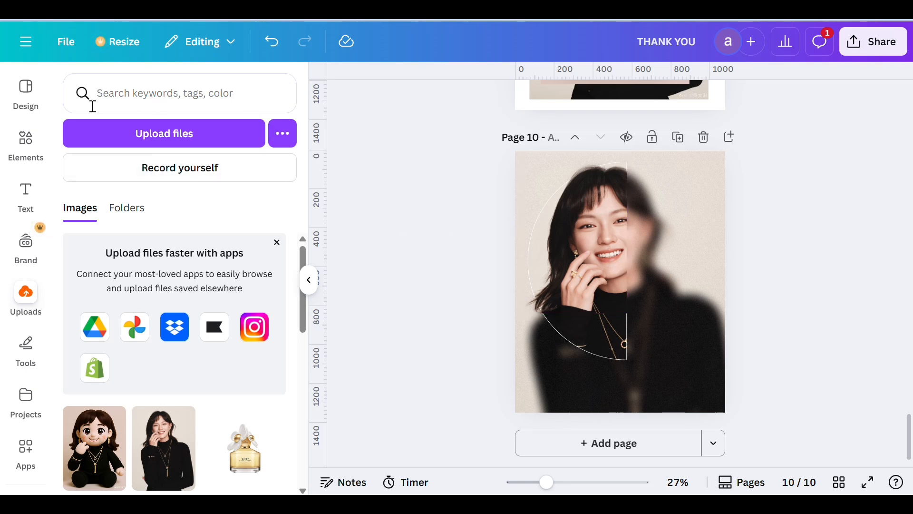
Step: Search all design elements for "shadow black" and list only the matching graphics
{"action": "left_click", "coordinate": [26, 140]}
{"action": "left_click", "coordinate": [274, 122]}
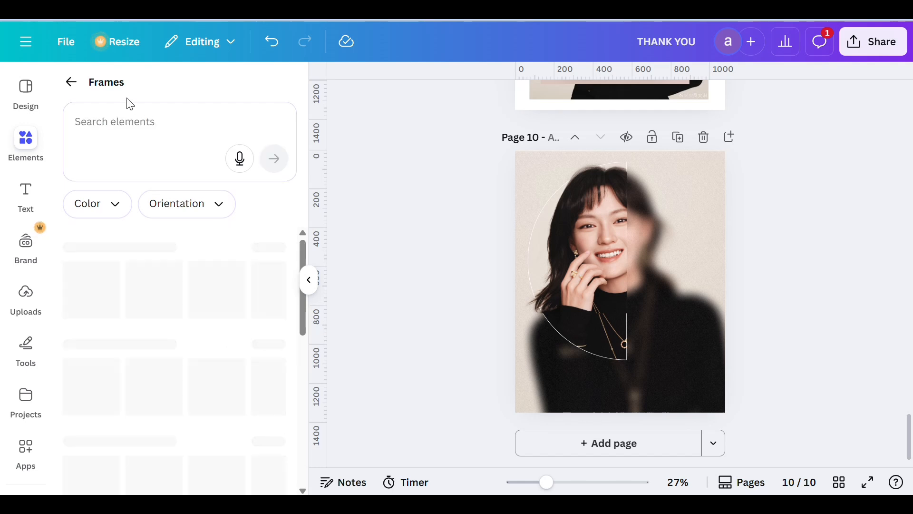
{"action": "left_click", "coordinate": [71, 82]}
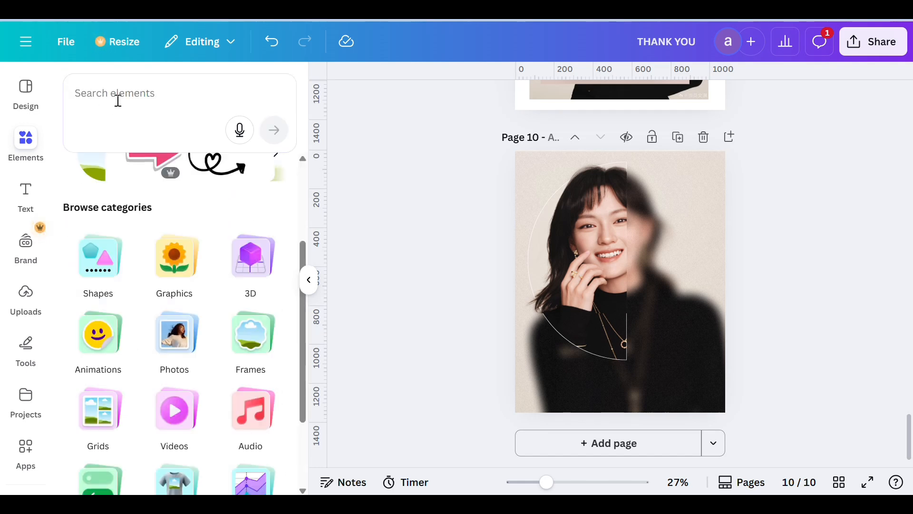
{"action": "left_click", "coordinate": [119, 95]}
{"action": "type", "text": "shad"}
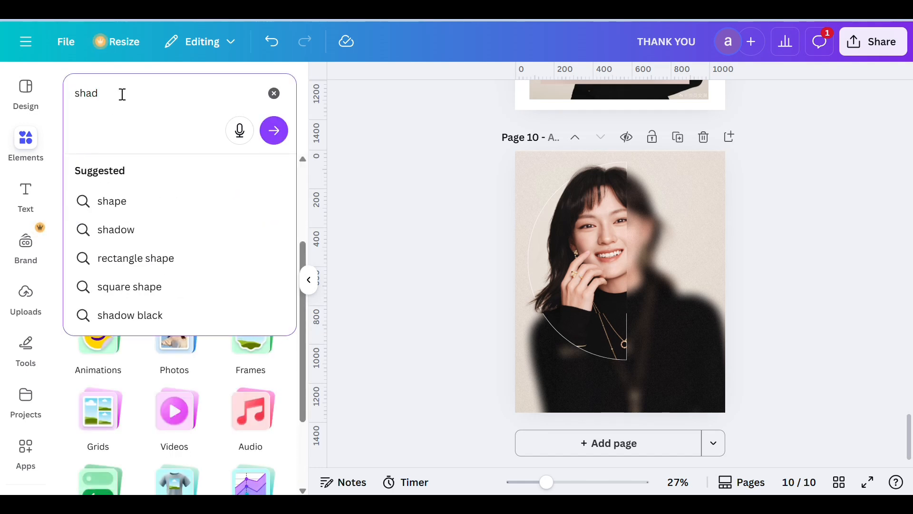
{"action": "left_click", "coordinate": [110, 238]}
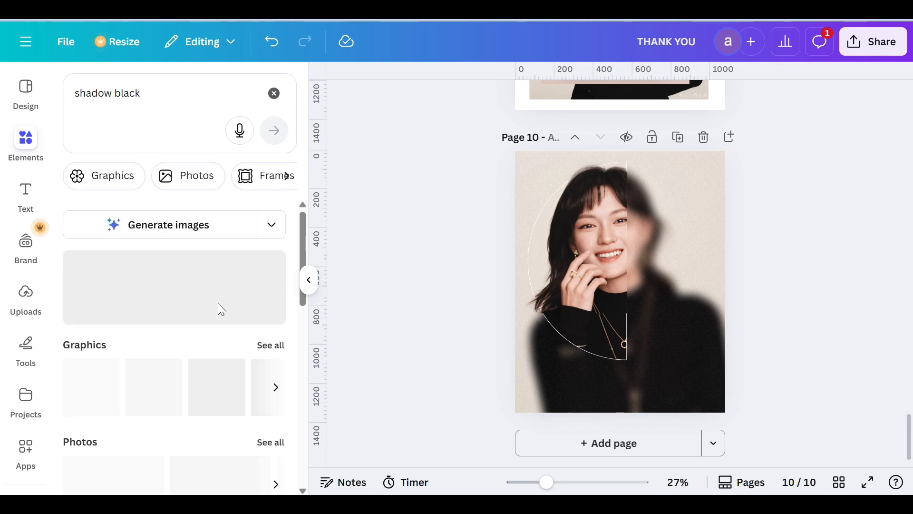
{"action": "scroll", "coordinate": [232, 382], "scroll_direction": "down", "scroll_amount": 2}
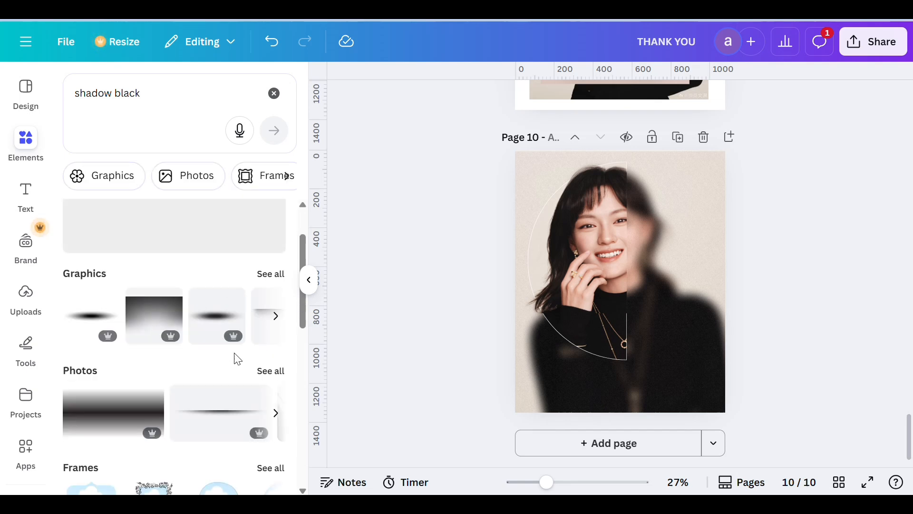
{"action": "left_click", "coordinate": [259, 275]}
{"action": "scroll", "coordinate": [259, 313], "scroll_direction": "down", "scroll_amount": 3}
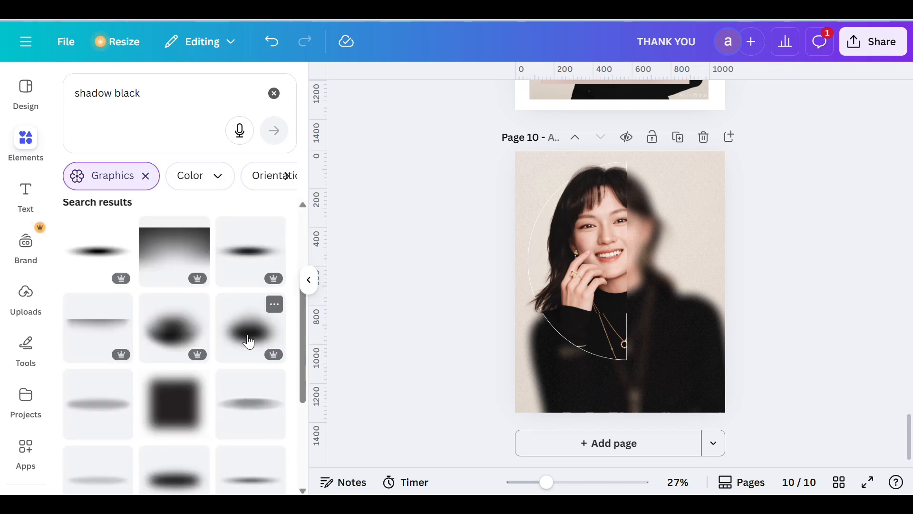
Step: Add the thin straight-edged shadow graphic and place it upright along the half circle's straight edge
{"action": "left_click", "coordinate": [83, 333]}
{"action": "left_click_drag", "start_coordinate": [607, 334], "coordinate": [599, 256]}
{"action": "left_click_drag", "start_coordinate": [611, 202], "coordinate": [608, 161]}
{"action": "left_click", "coordinate": [795, 254]}
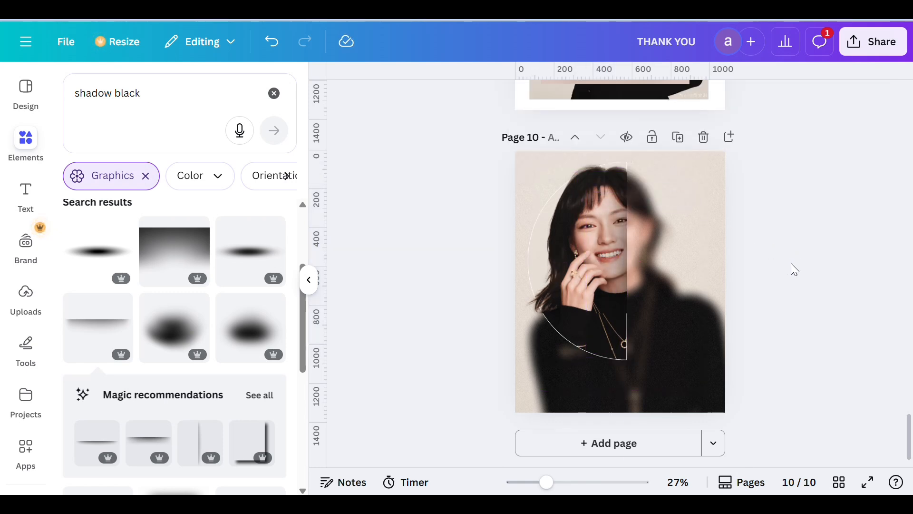